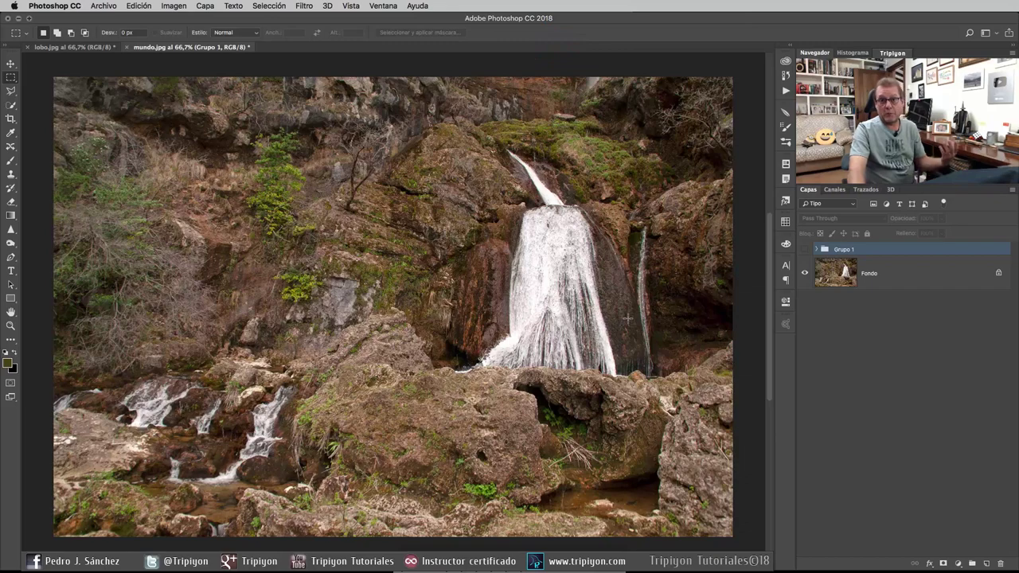
- Toggle Grupo 1 on and off to compare, then delete it, leaving only Fondo
{"action": "left_click", "coordinate": [804, 249]}
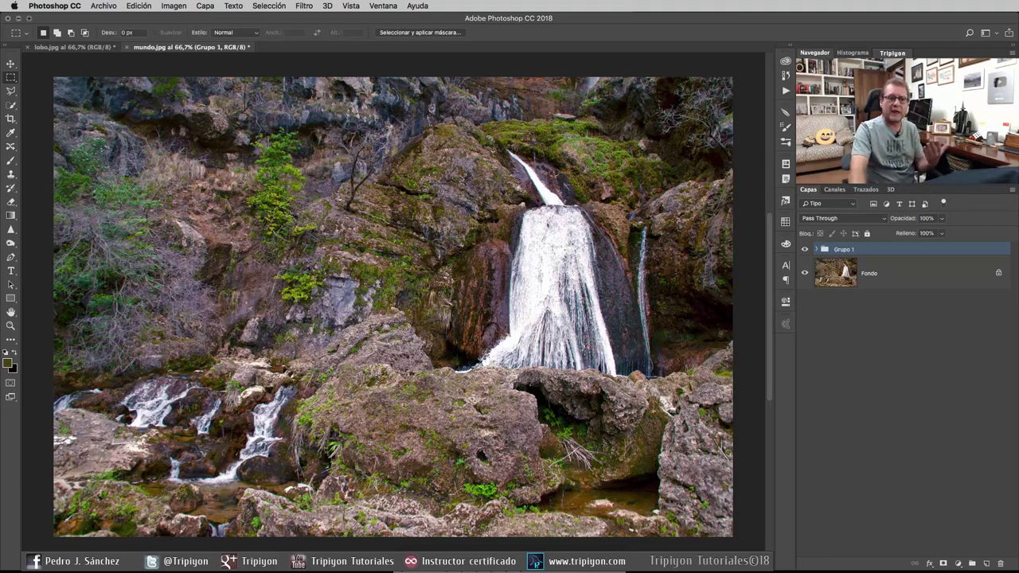
{"action": "left_click", "coordinate": [806, 249]}
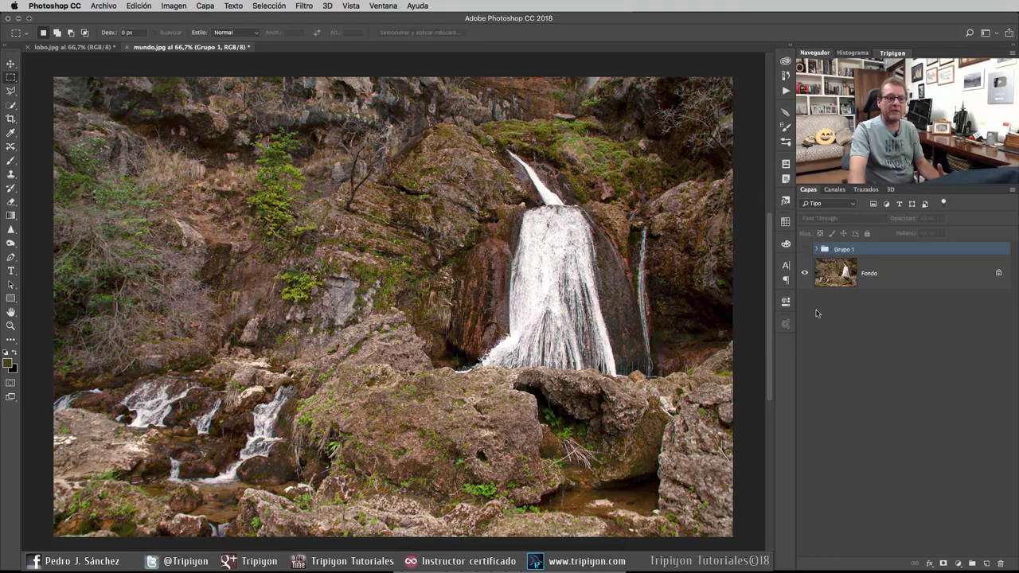
{"action": "left_click", "coordinate": [889, 277]}
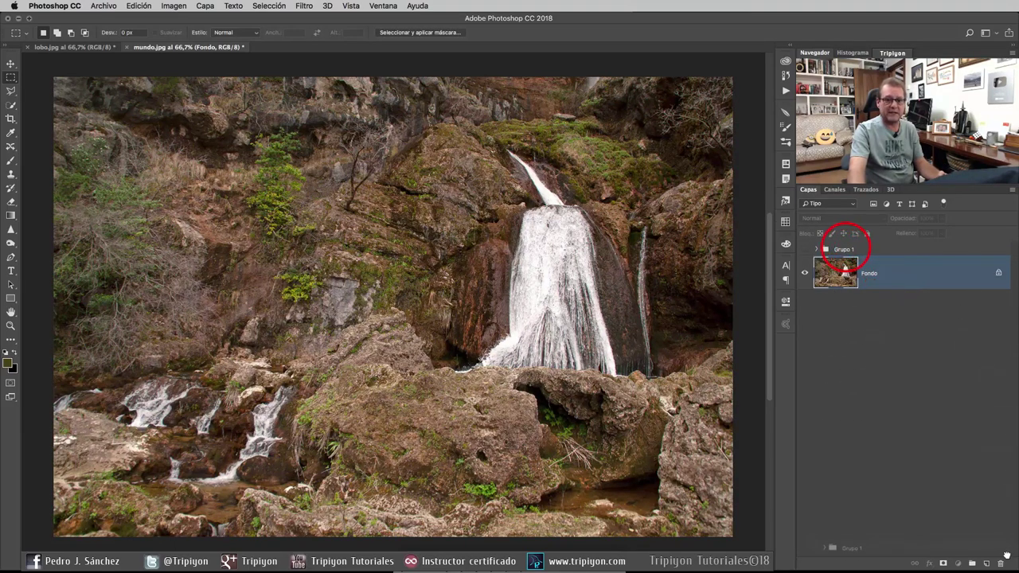
{"action": "left_click_drag", "start_coordinate": [846, 250], "coordinate": [1001, 563]}
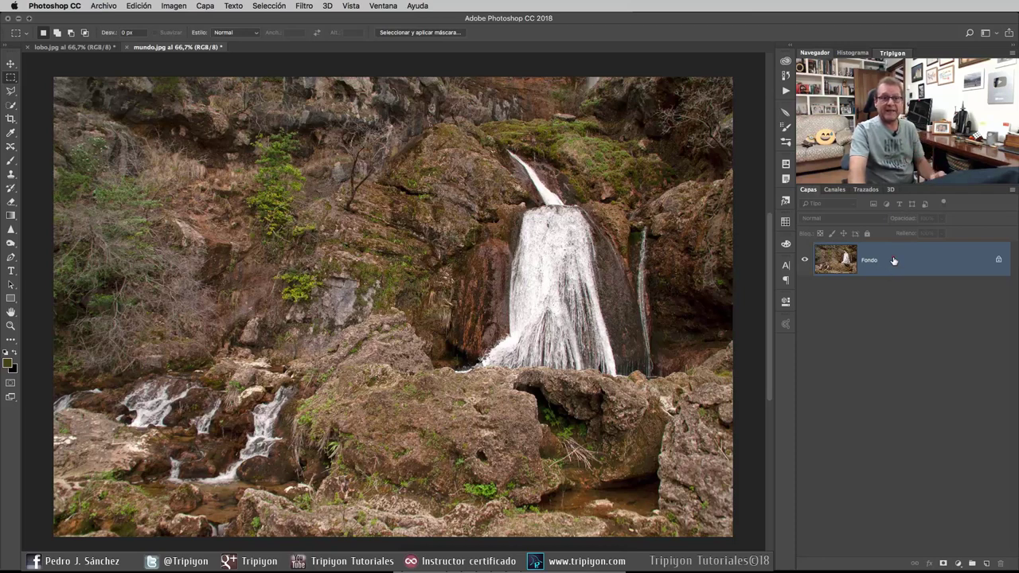
{"action": "left_click", "coordinate": [894, 260]}
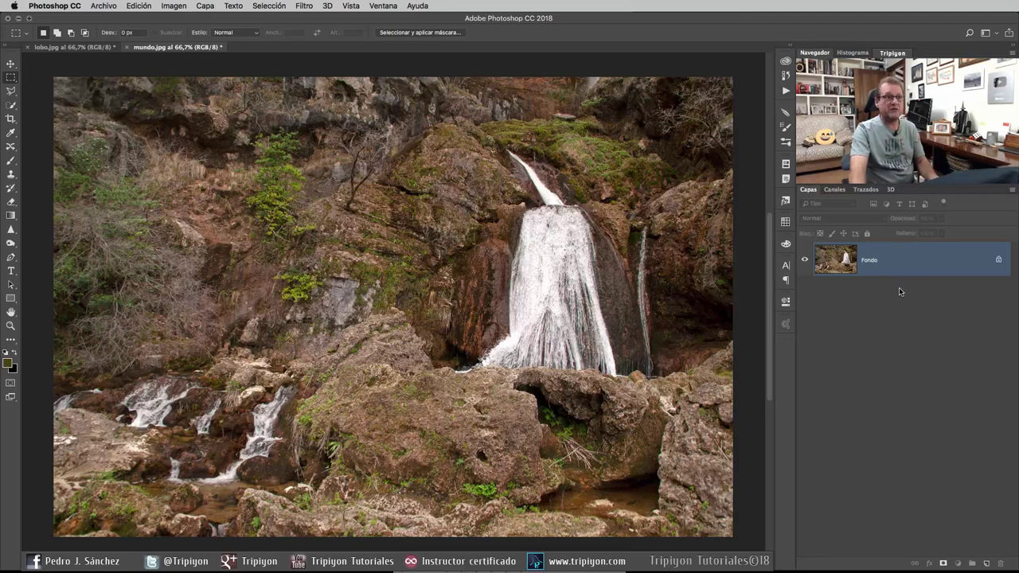
- Show the Actions panel and check its flyout menu without loading anything
{"action": "left_click", "coordinate": [388, 6]}
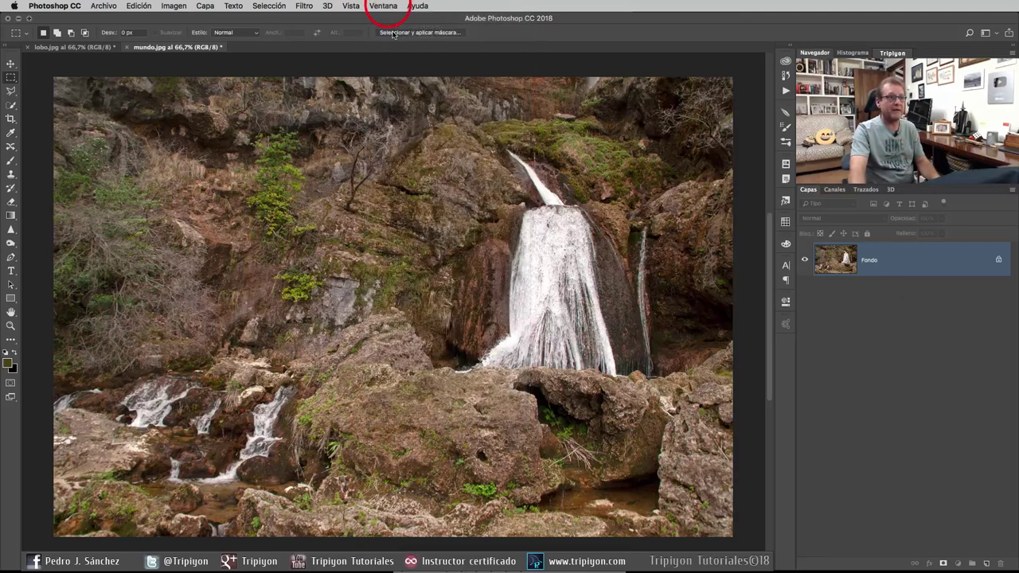
{"action": "left_click", "coordinate": [389, 7]}
{"action": "left_click", "coordinate": [412, 82]}
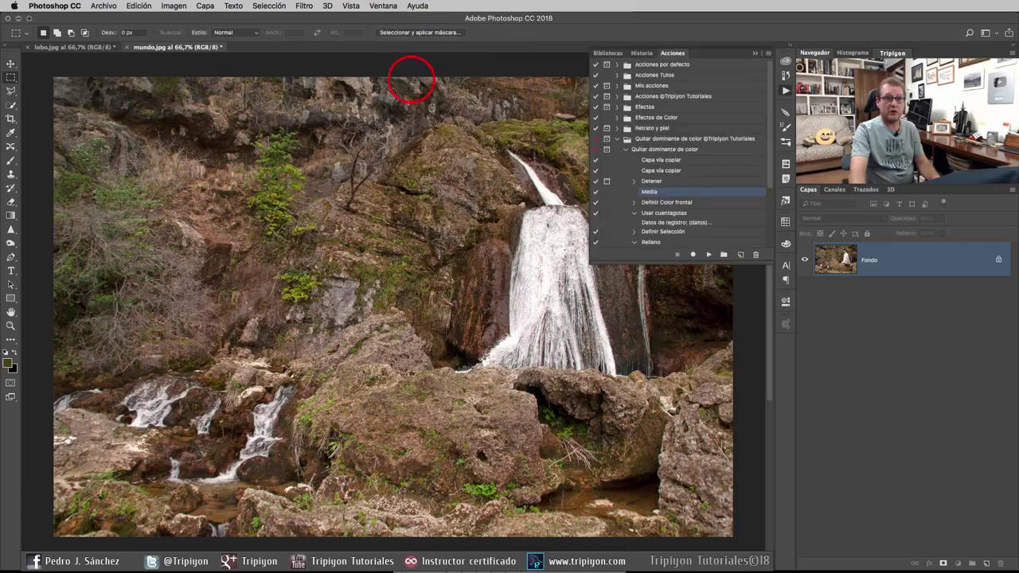
{"action": "left_click", "coordinate": [627, 139]}
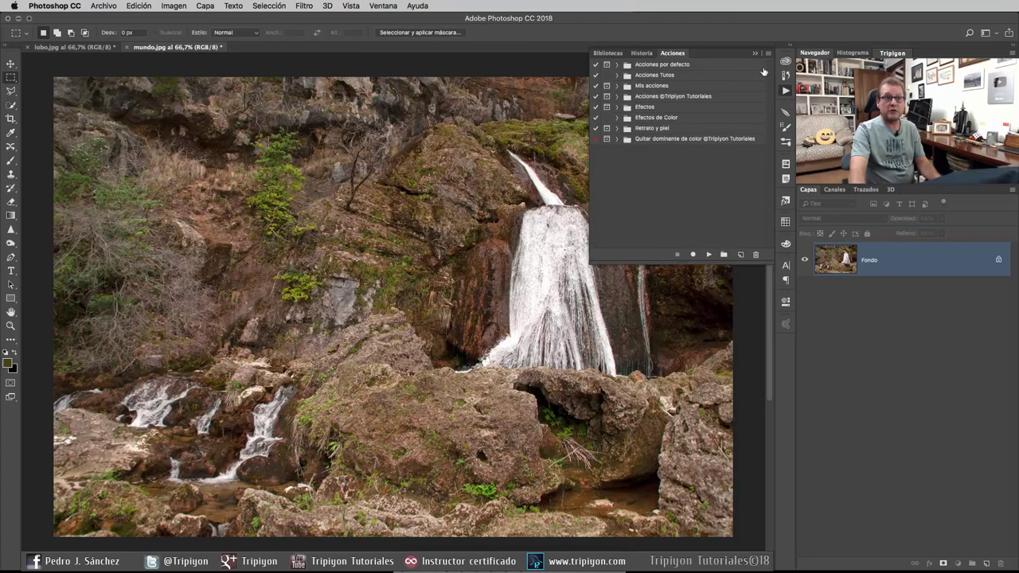
{"action": "left_click", "coordinate": [769, 54]}
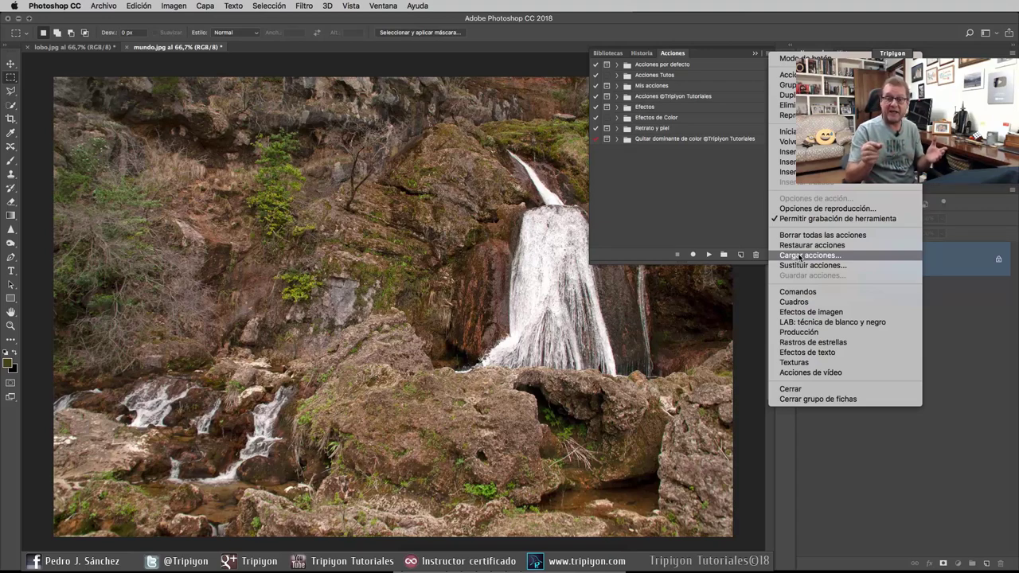
{"action": "left_click", "coordinate": [735, 232]}
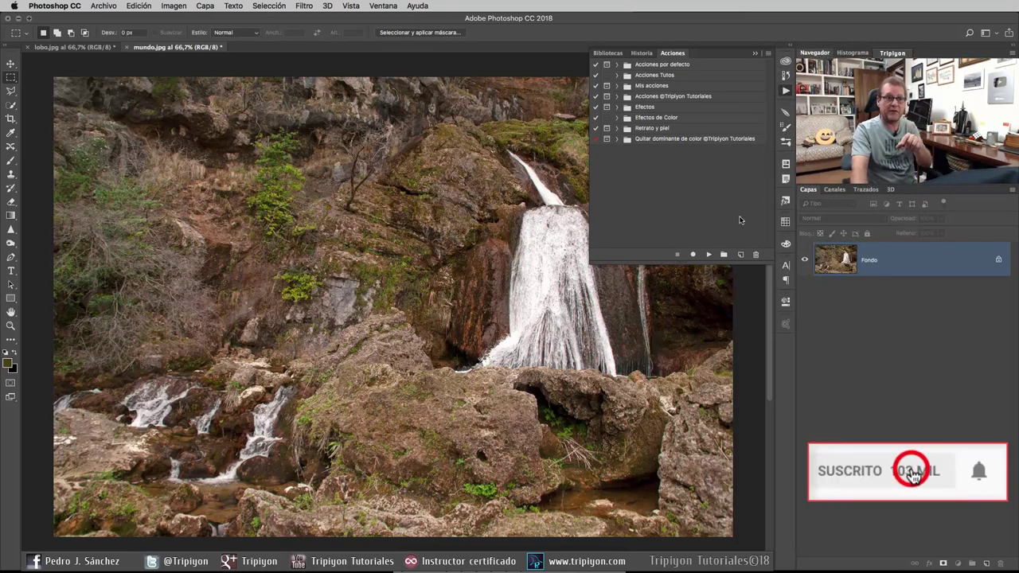
- Expand the Tripiyon set and select its Quitar dominante de color action
{"action": "left_click", "coordinate": [660, 140]}
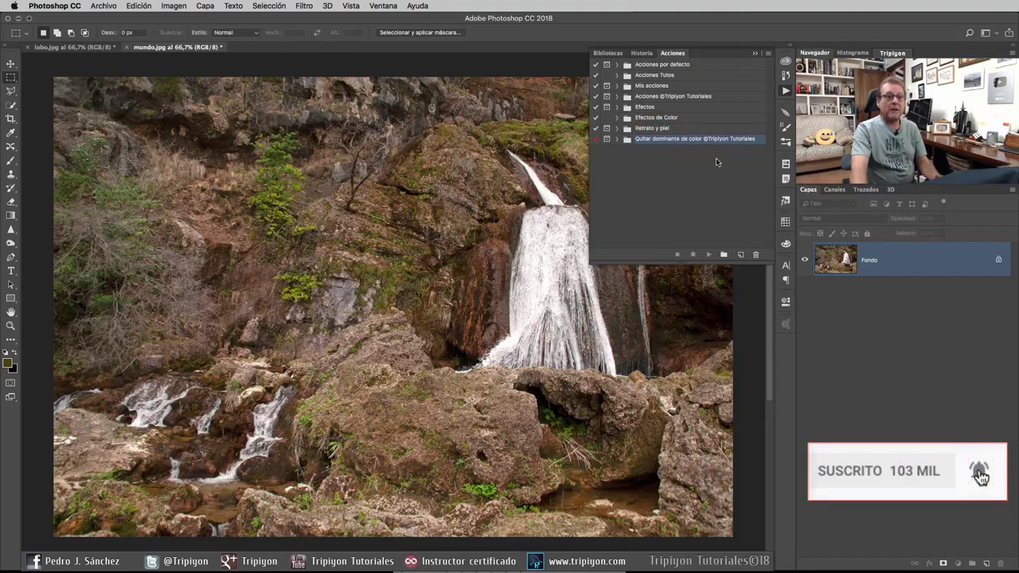
{"action": "left_click", "coordinate": [618, 140]}
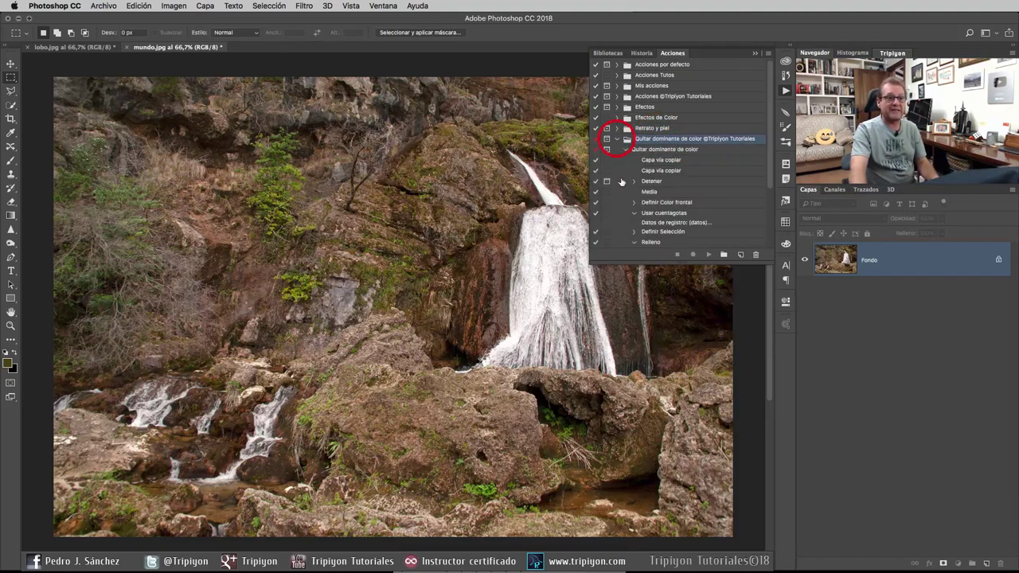
{"action": "left_click", "coordinate": [625, 150]}
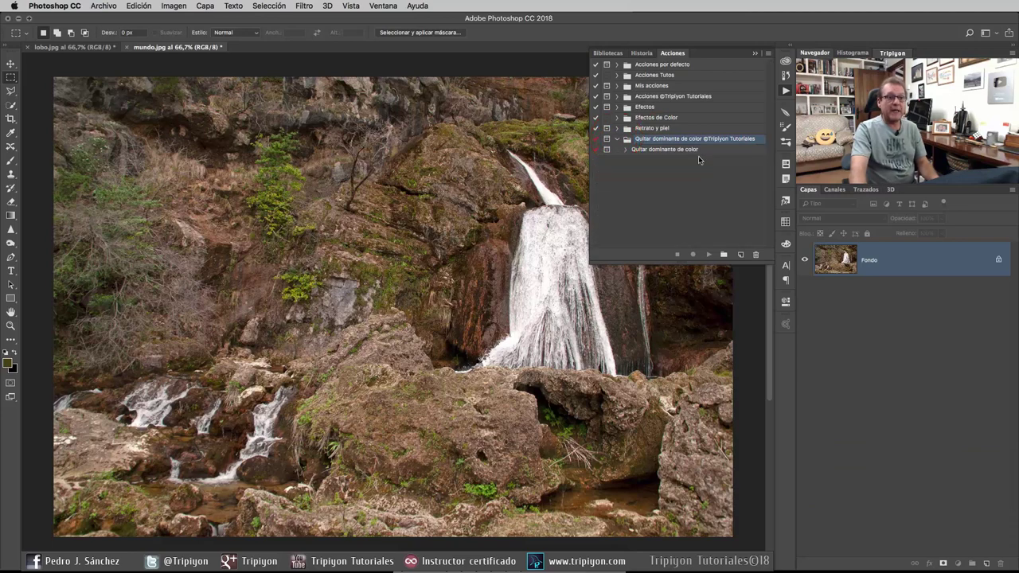
{"action": "left_click", "coordinate": [649, 151]}
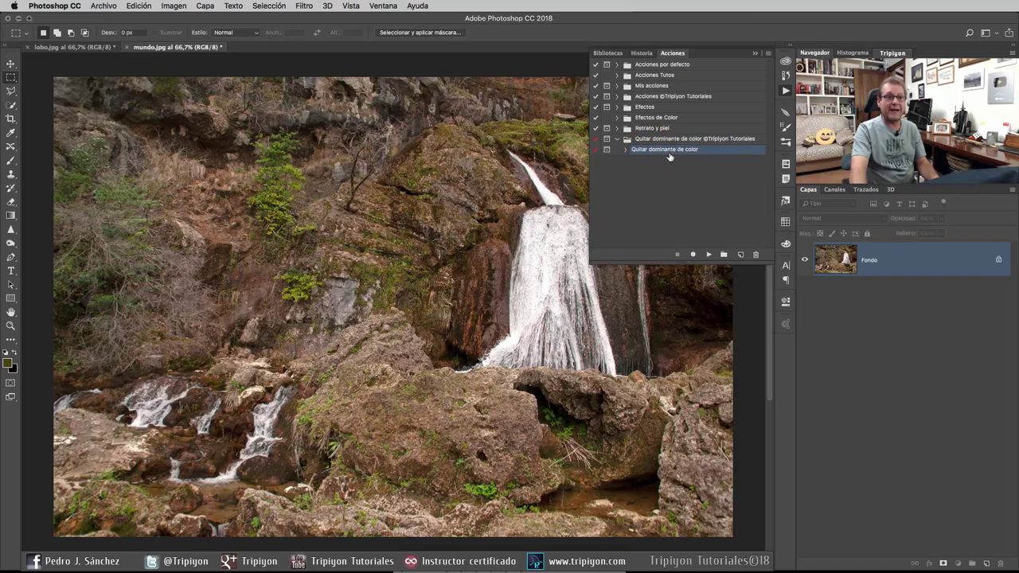
- Run Quitar dominante de color, marqueeing a white-water patch when the action pauses
{"action": "left_click", "coordinate": [710, 255]}
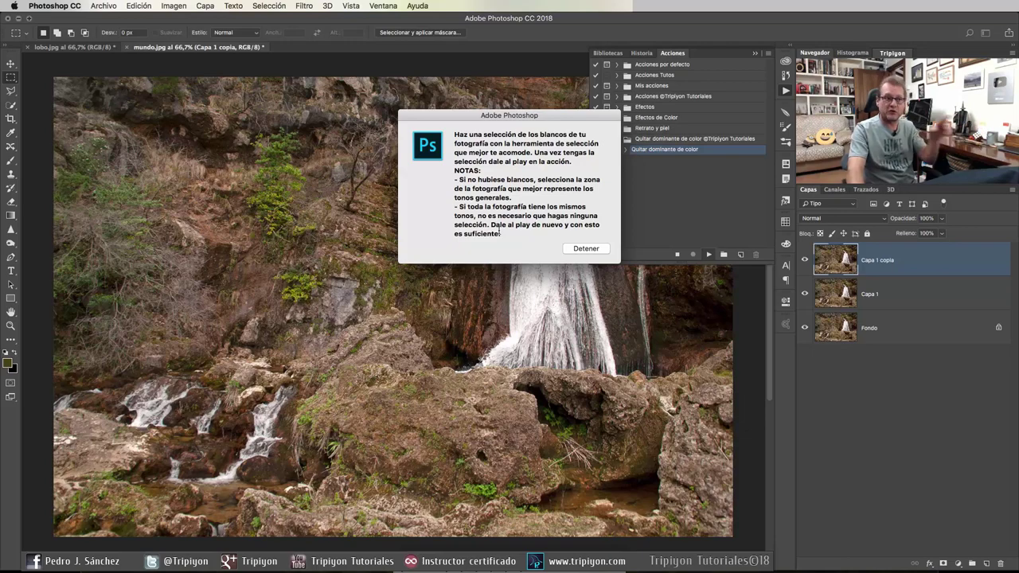
{"action": "left_click", "coordinate": [586, 249]}
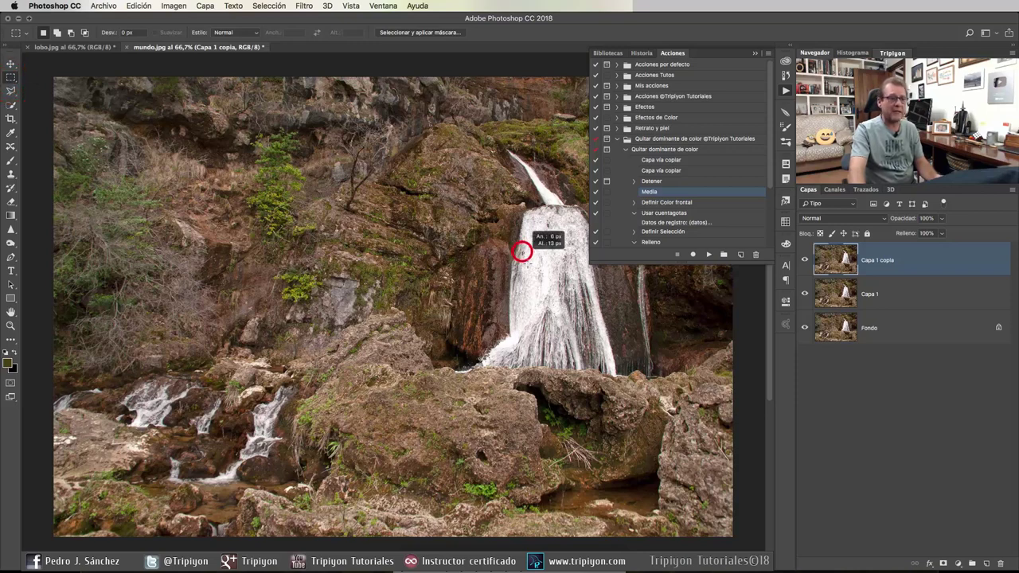
{"action": "left_click_drag", "start_coordinate": [527, 262], "coordinate": [557, 286]}
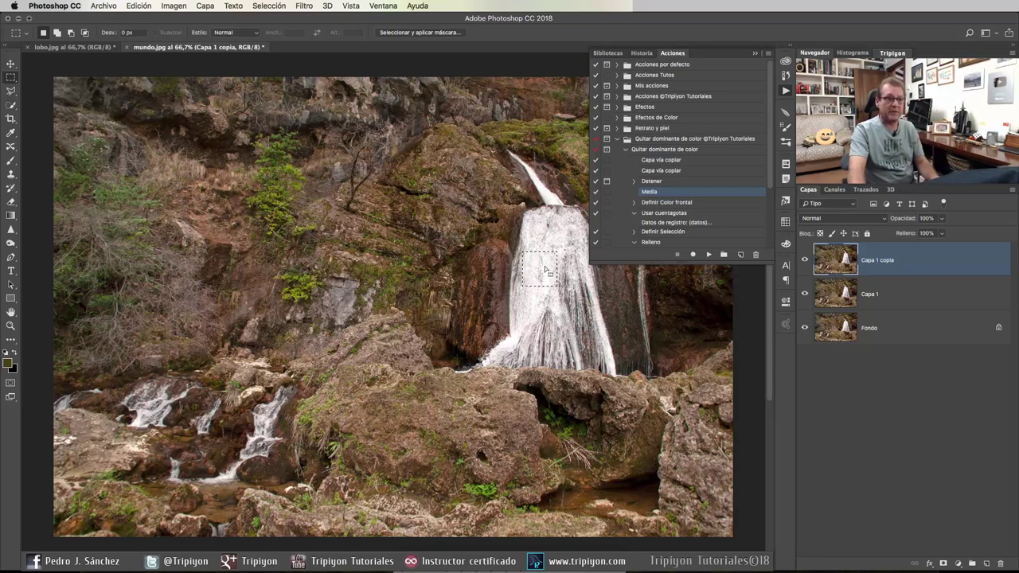
{"action": "left_click", "coordinate": [710, 255]}
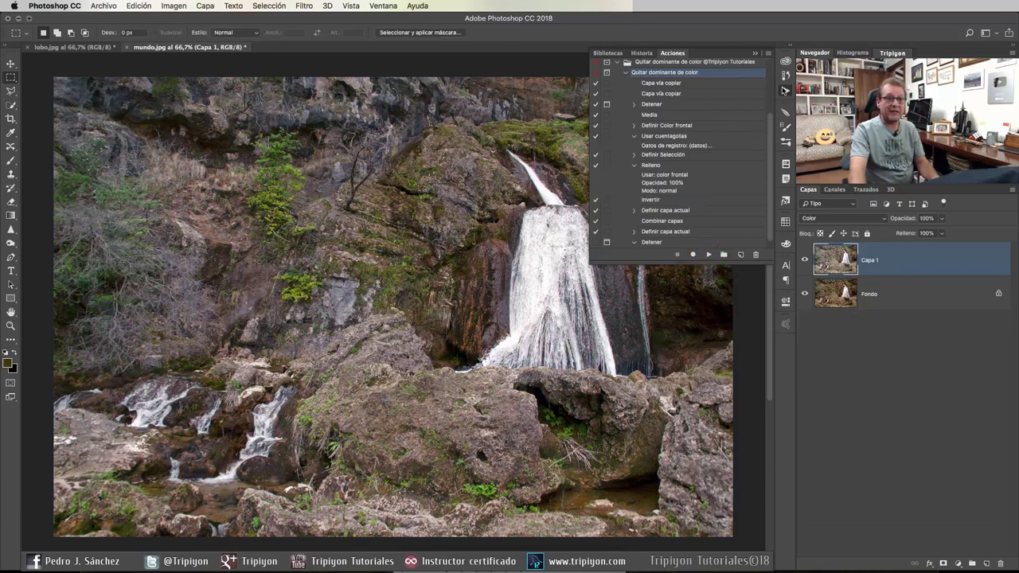
- Collapse the Actions panel and toggle Capa 1 off and on to compare colours
{"action": "left_click", "coordinate": [786, 90]}
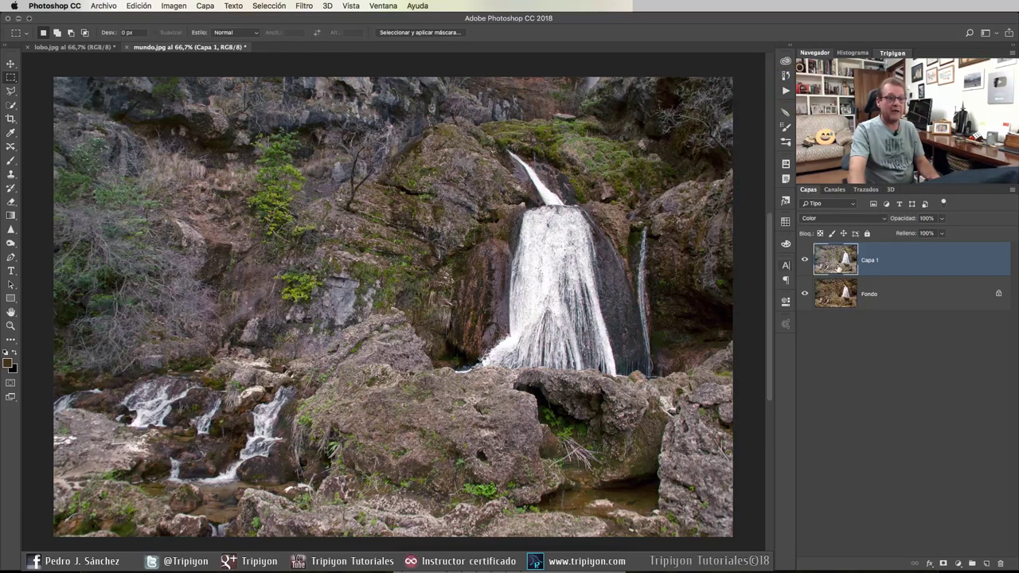
{"action": "left_click", "coordinate": [804, 261]}
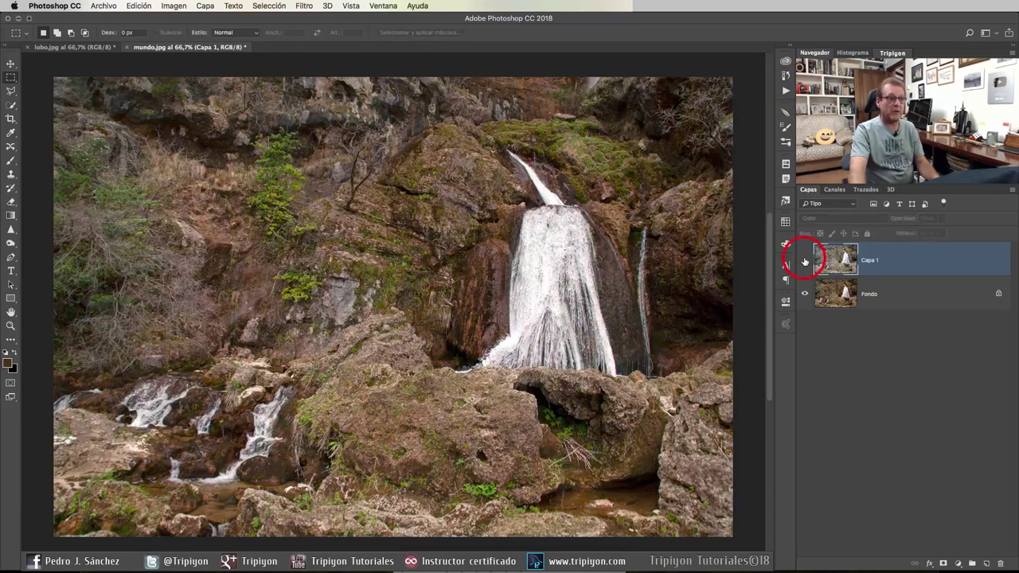
{"action": "left_click", "coordinate": [804, 261]}
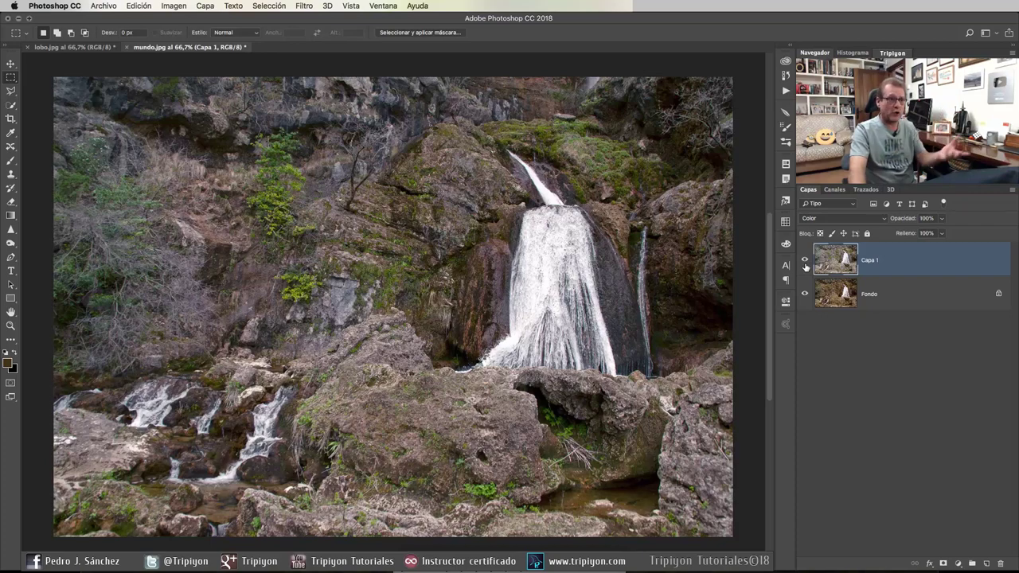
- Add an Intensidad layer with strongly raised vibrance and slightly raised saturation, then switch to lobo.jpg
{"action": "left_click", "coordinate": [959, 564]}
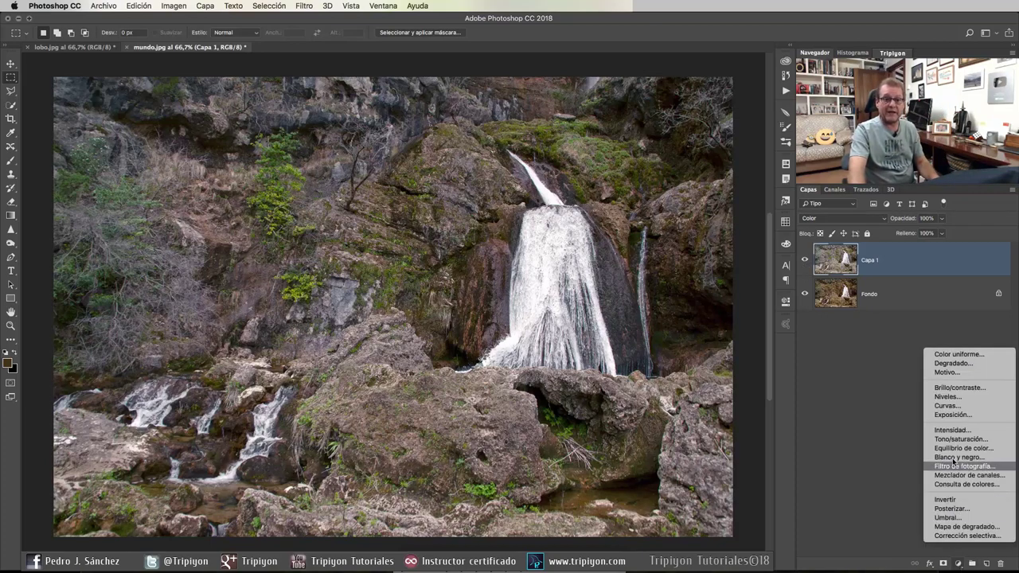
{"action": "left_click", "coordinate": [964, 430]}
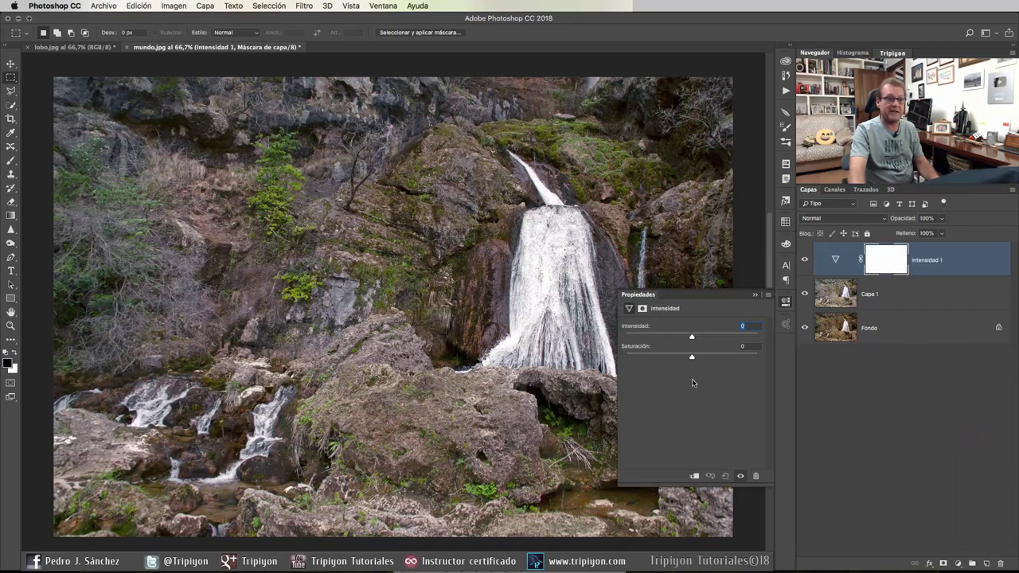
{"action": "left_click_drag", "start_coordinate": [692, 359], "coordinate": [700, 359]}
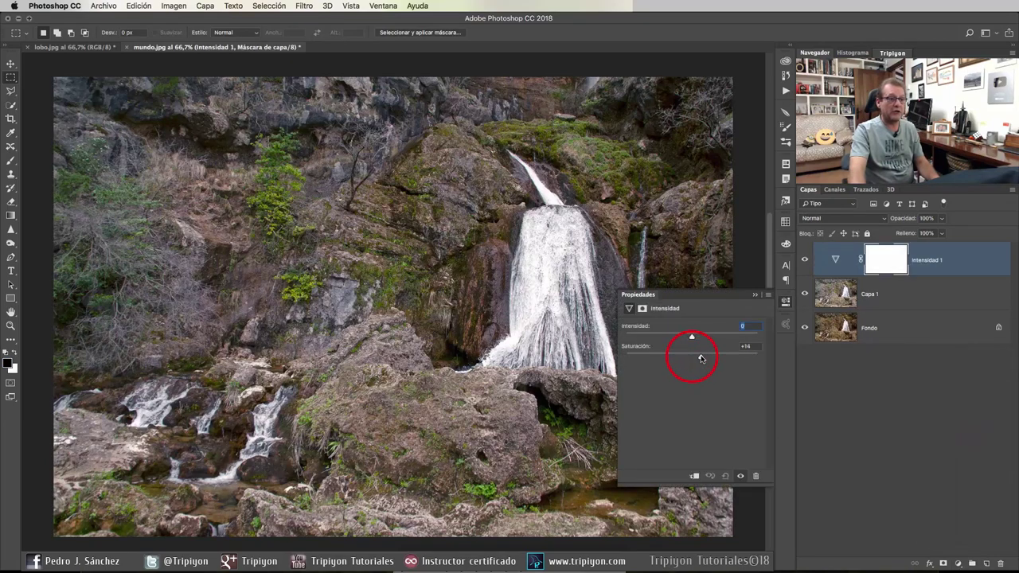
{"action": "left_click_drag", "start_coordinate": [694, 339], "coordinate": [738, 339]}
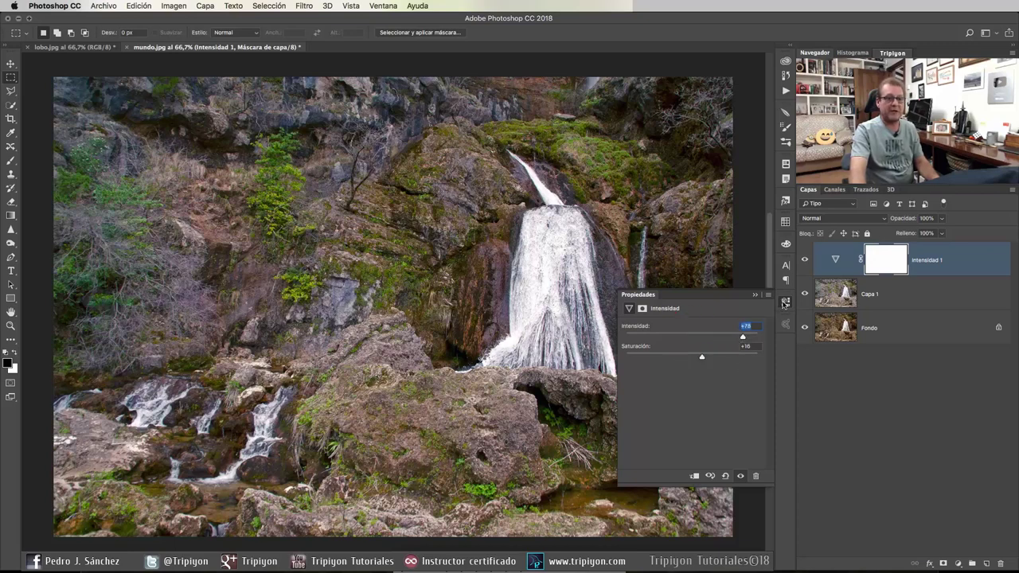
{"action": "left_click", "coordinate": [784, 301]}
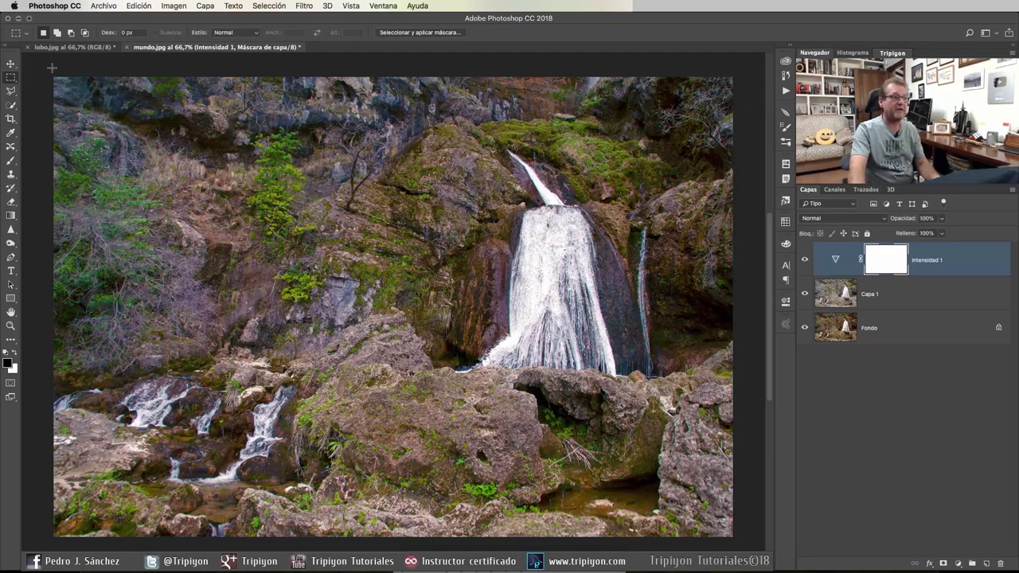
{"action": "left_click", "coordinate": [64, 47]}
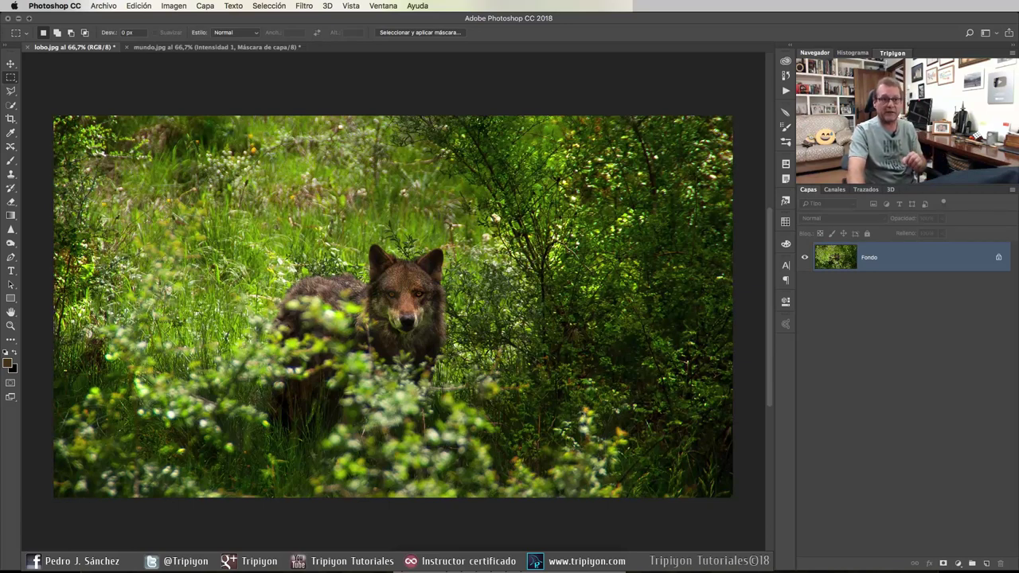
- Run Quitar dominante de color on lobo.jpg, then toggle Capa 1 to compare
{"action": "left_click", "coordinate": [785, 91]}
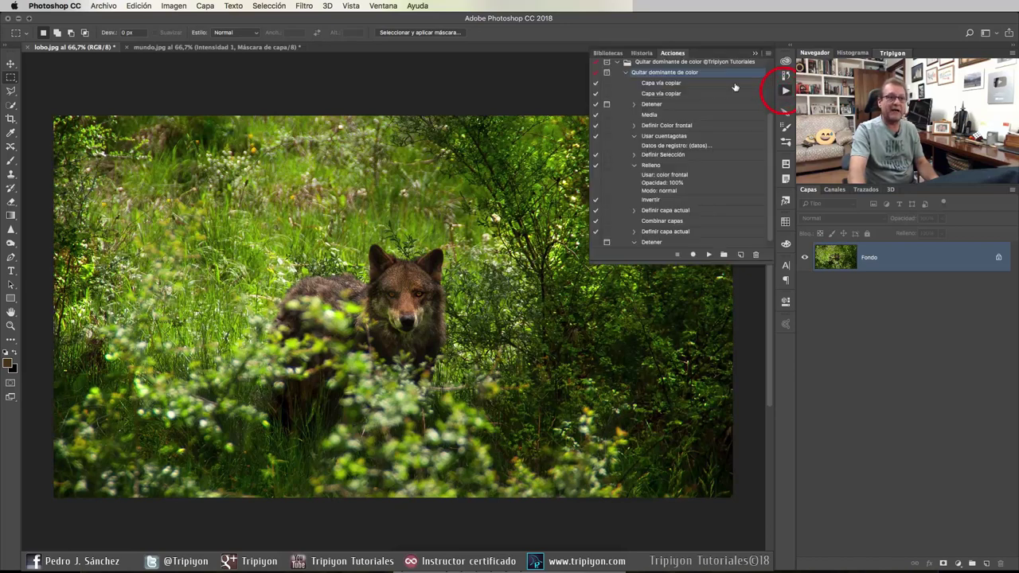
{"action": "left_click", "coordinate": [626, 72]}
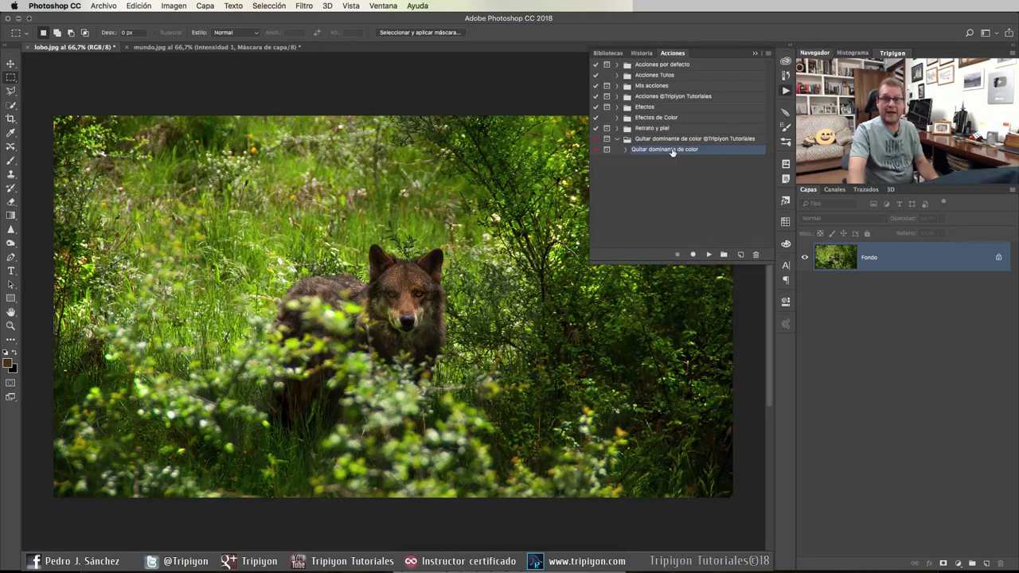
{"action": "left_click", "coordinate": [708, 255]}
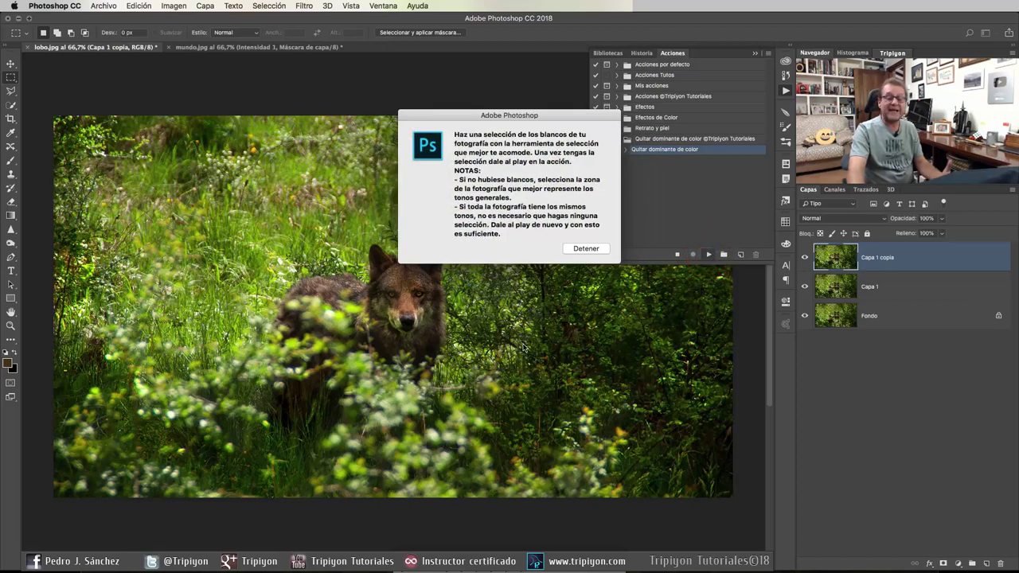
{"action": "left_click", "coordinate": [574, 249]}
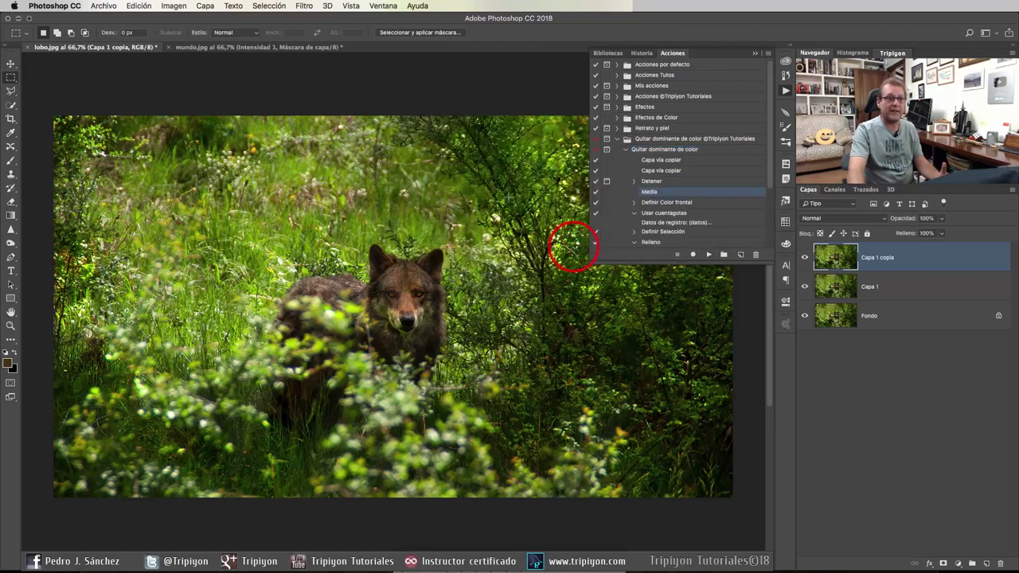
{"action": "left_click", "coordinate": [708, 255]}
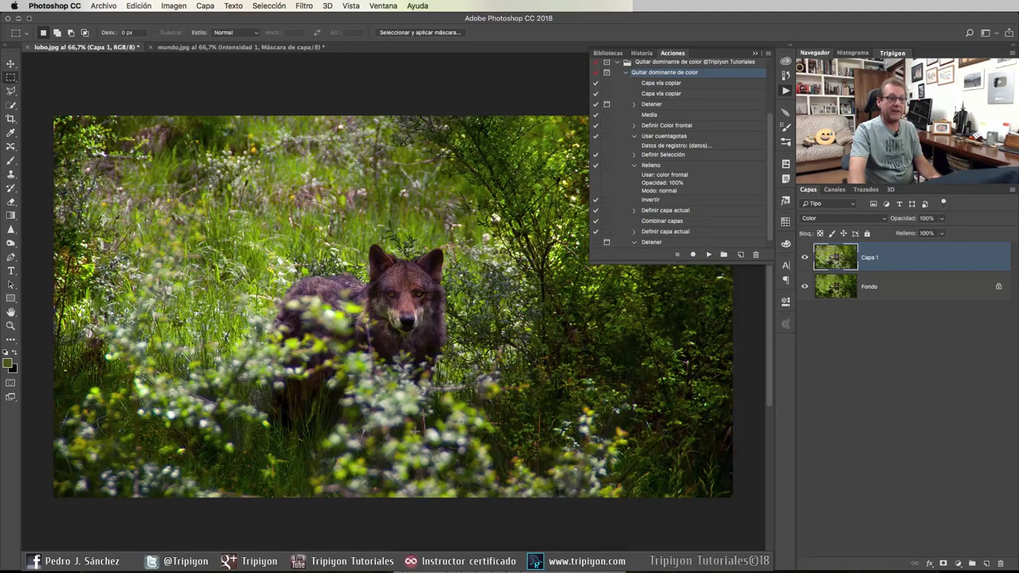
{"action": "left_click", "coordinate": [786, 92]}
{"action": "left_click", "coordinate": [805, 257]}
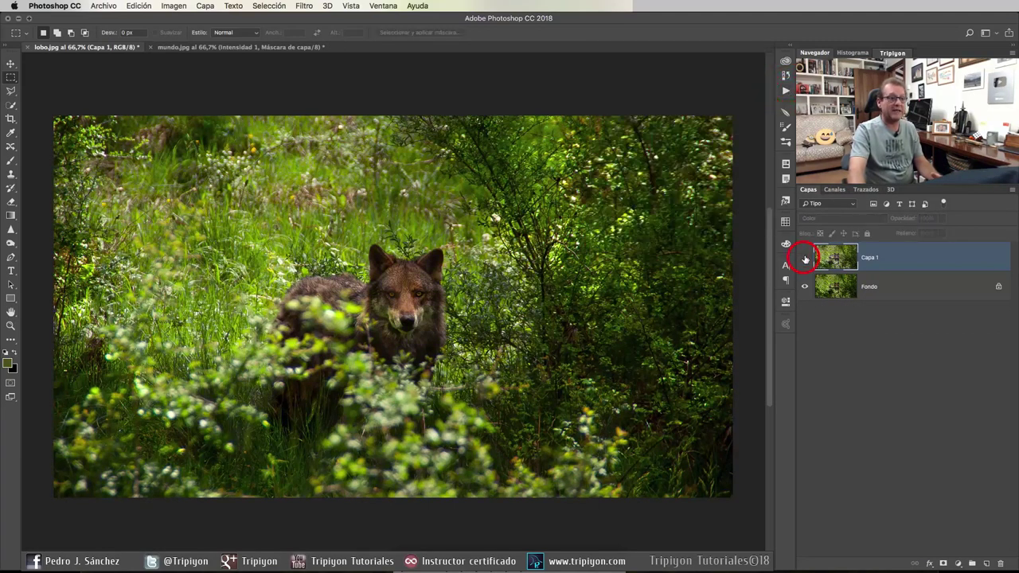
{"action": "left_click", "coordinate": [804, 258]}
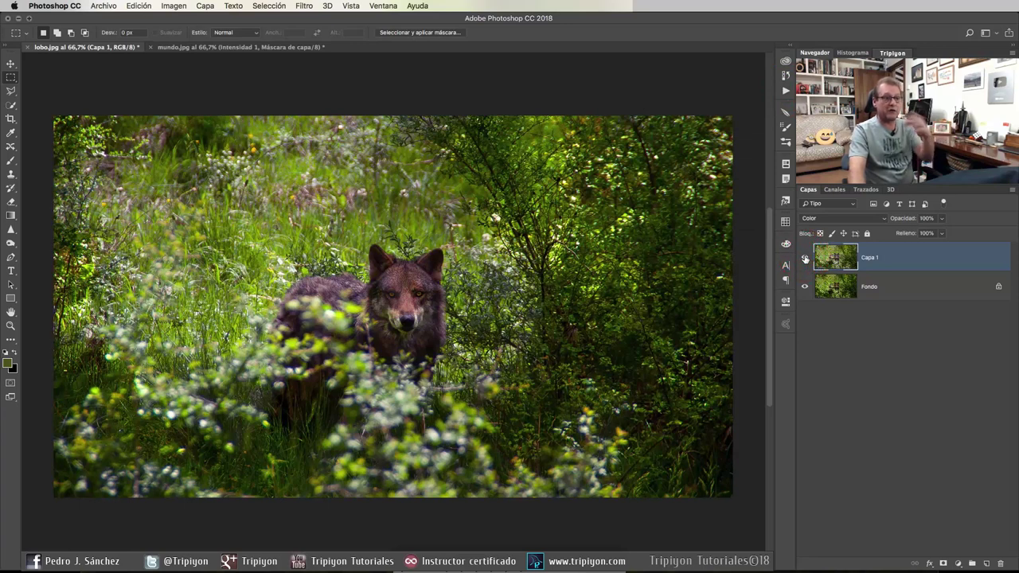